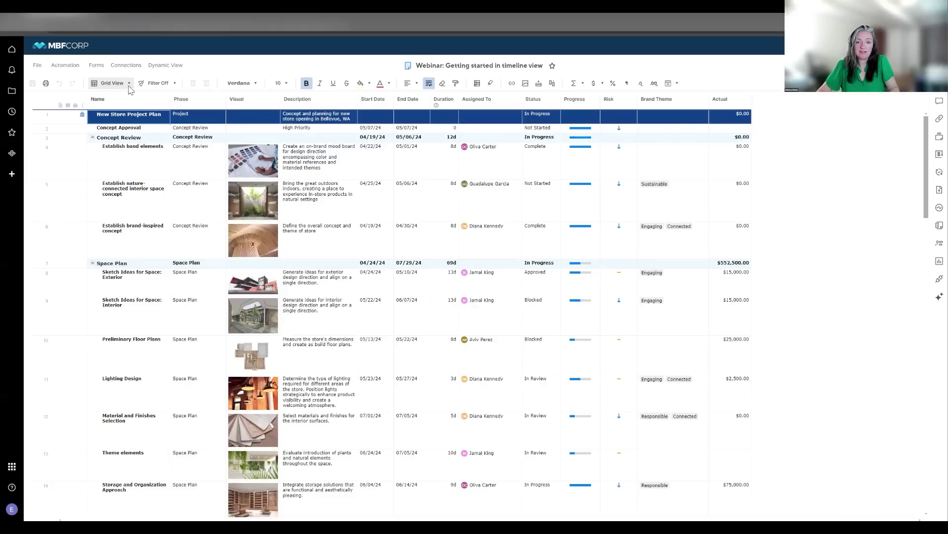
- Switch the project sheet to Timeline (New) view, with task bars in phase lanes
{"action": "left_click", "coordinate": [128, 84]}
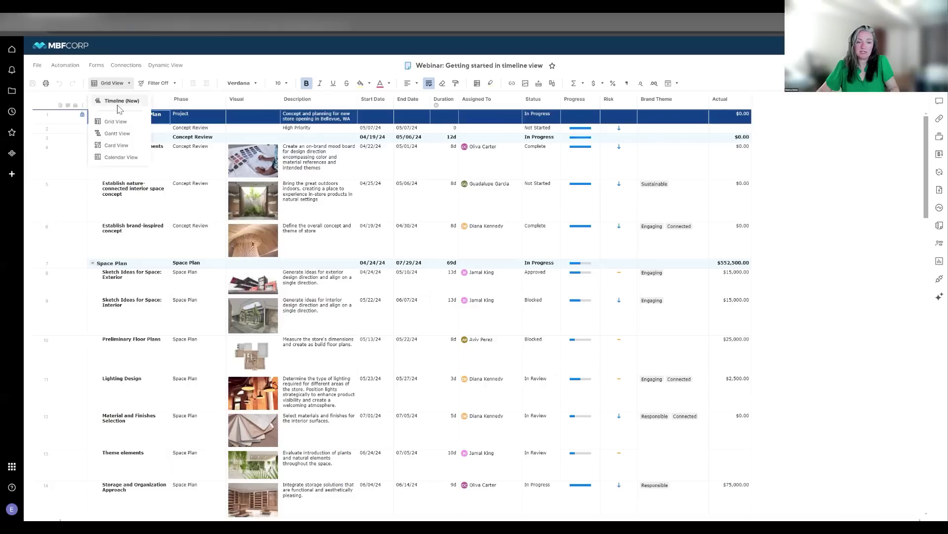
{"action": "left_click", "coordinate": [118, 104]}
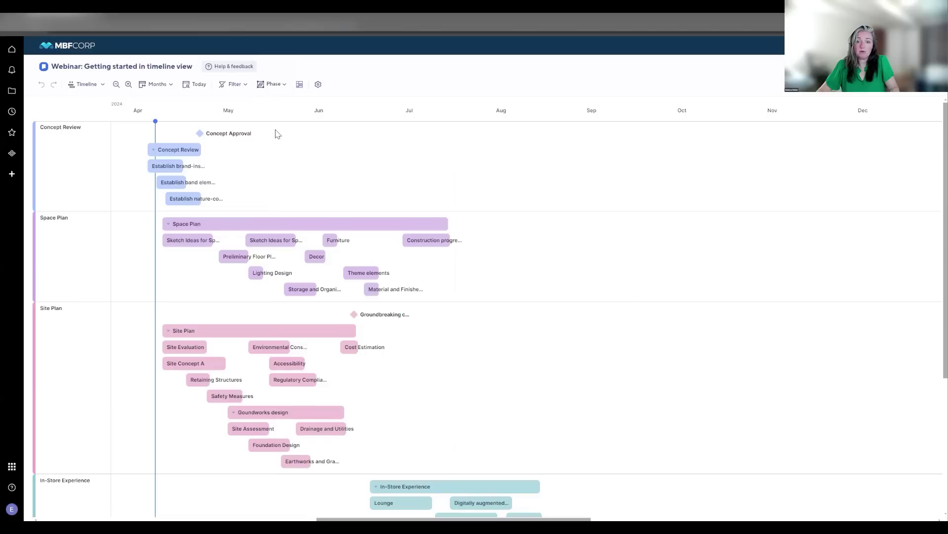
{"action": "left_click", "coordinate": [286, 88]}
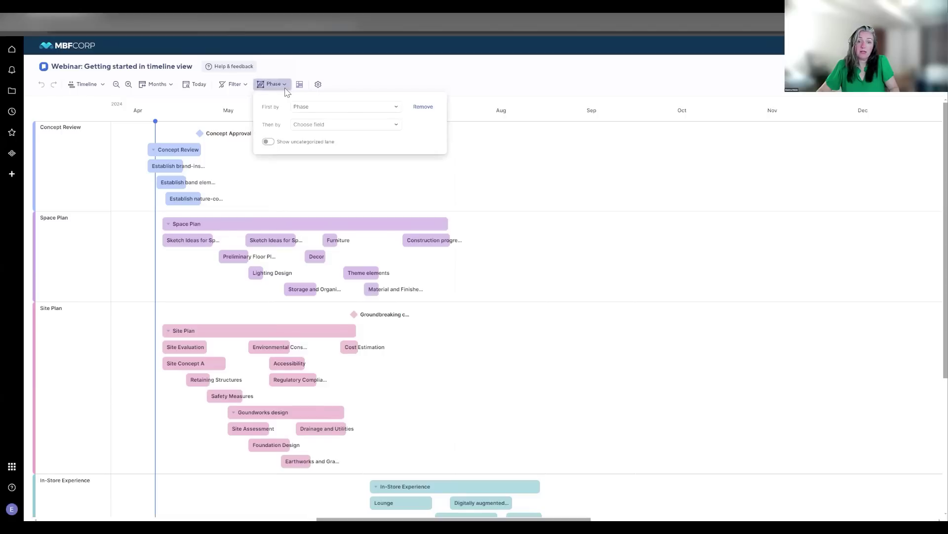
{"action": "left_click", "coordinate": [327, 106]}
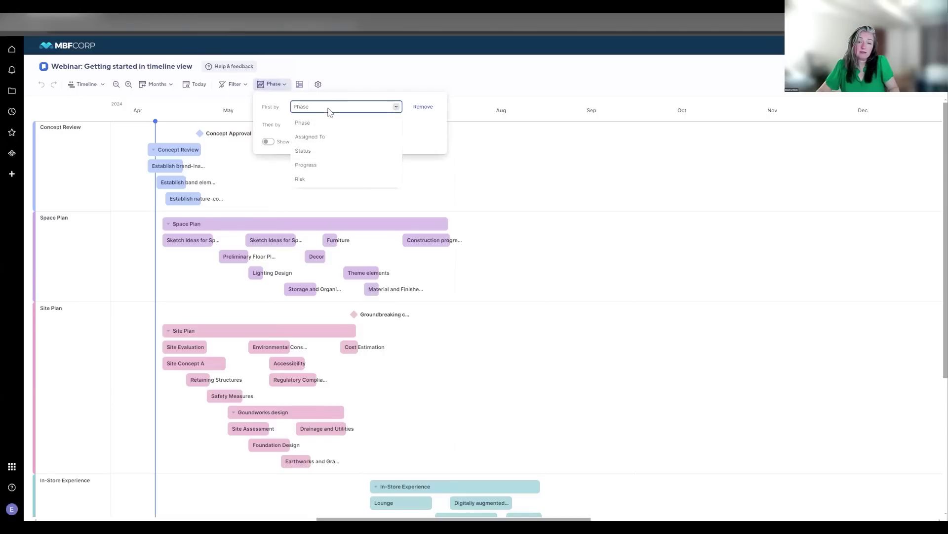
{"action": "left_click", "coordinate": [313, 141]}
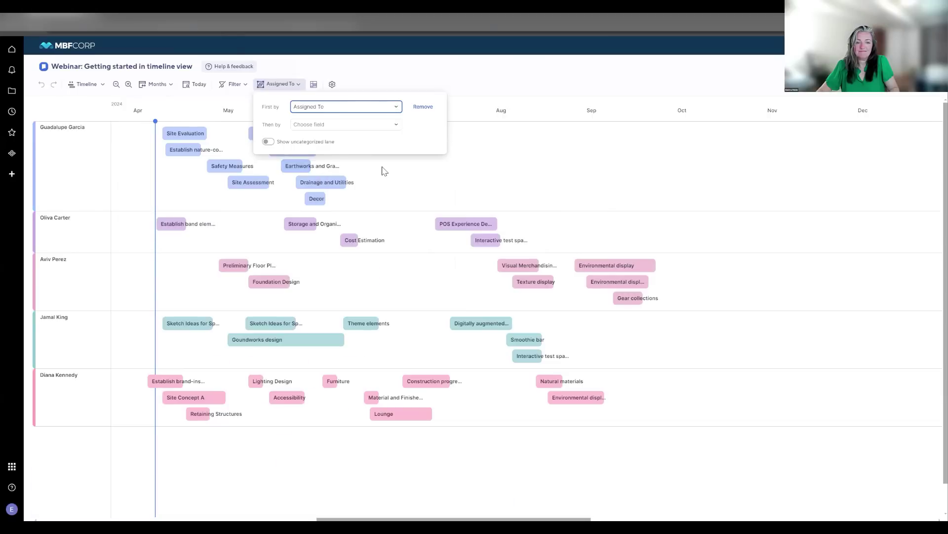
{"action": "left_click", "coordinate": [276, 153]}
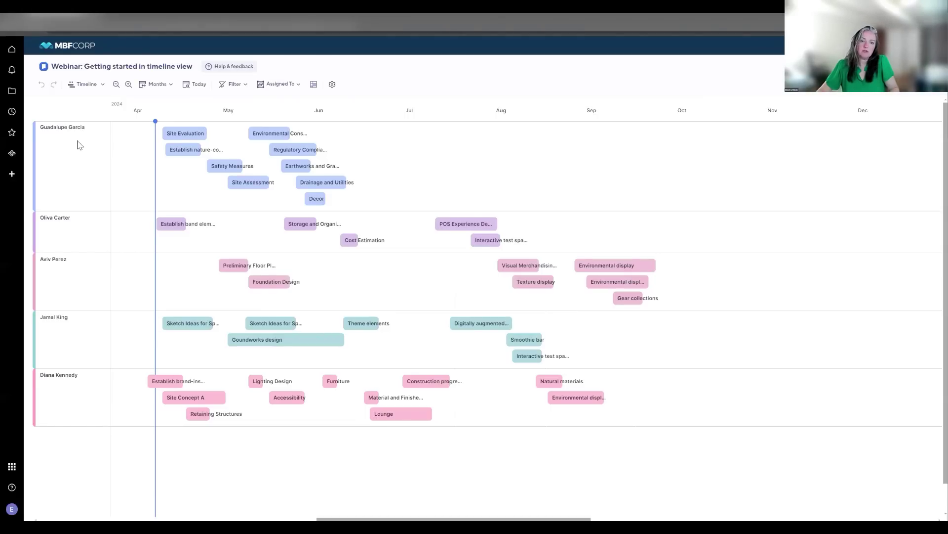
{"action": "left_click", "coordinate": [291, 87]}
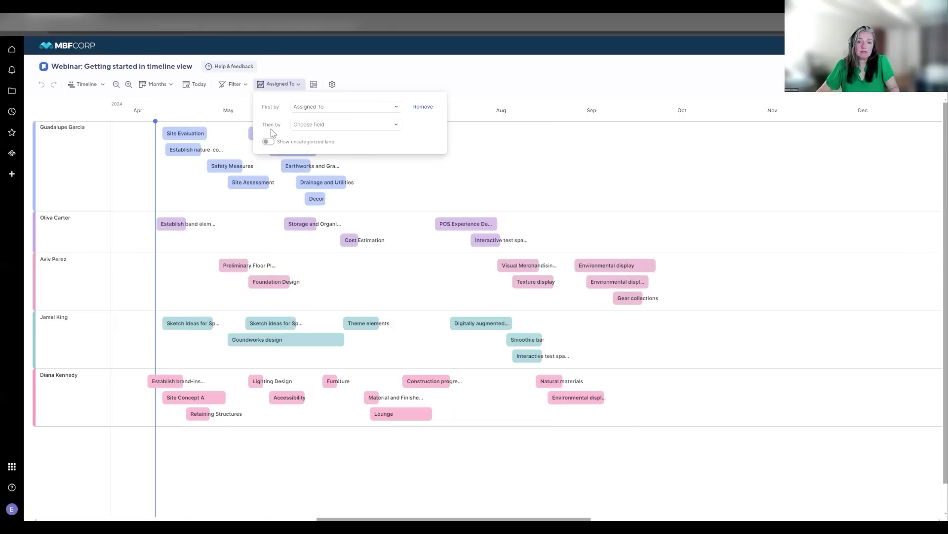
{"action": "left_click", "coordinate": [395, 107]}
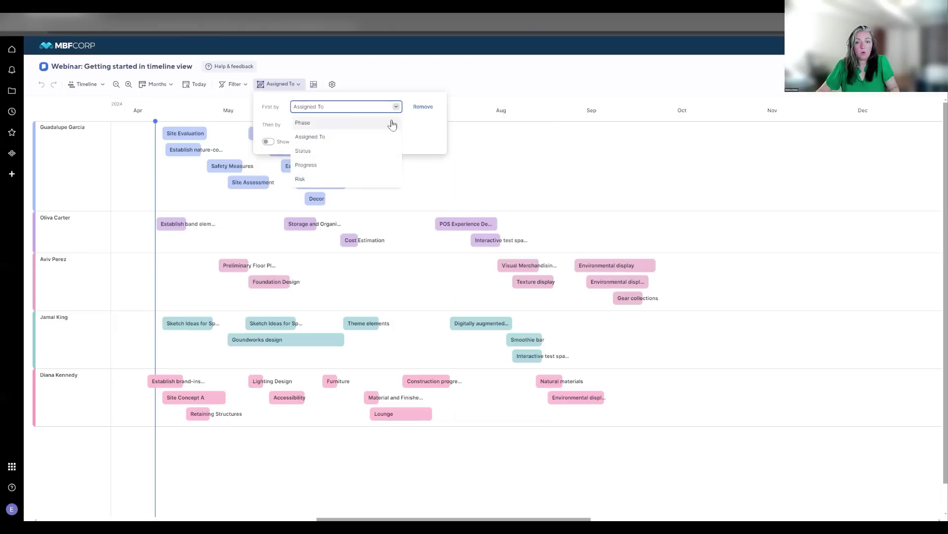
{"action": "left_click", "coordinate": [427, 132]}
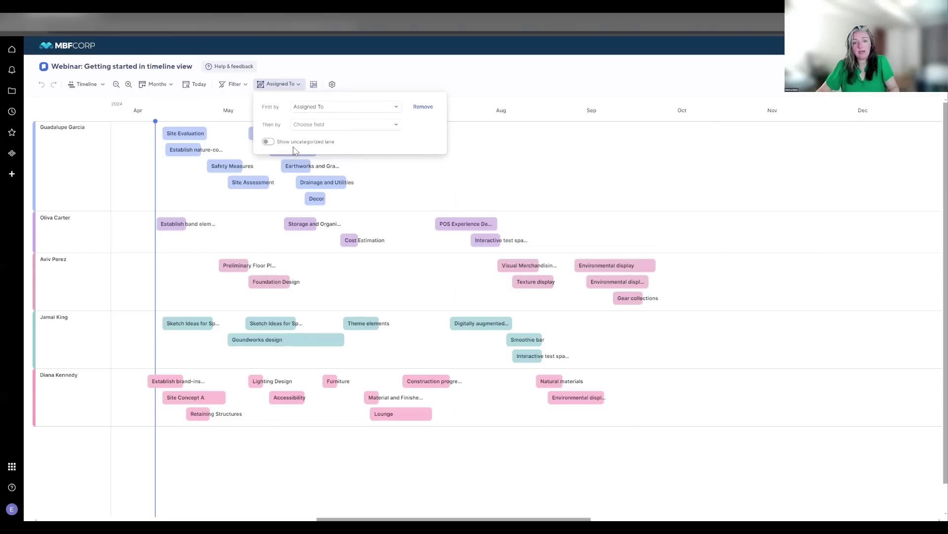
{"action": "left_click", "coordinate": [268, 141]}
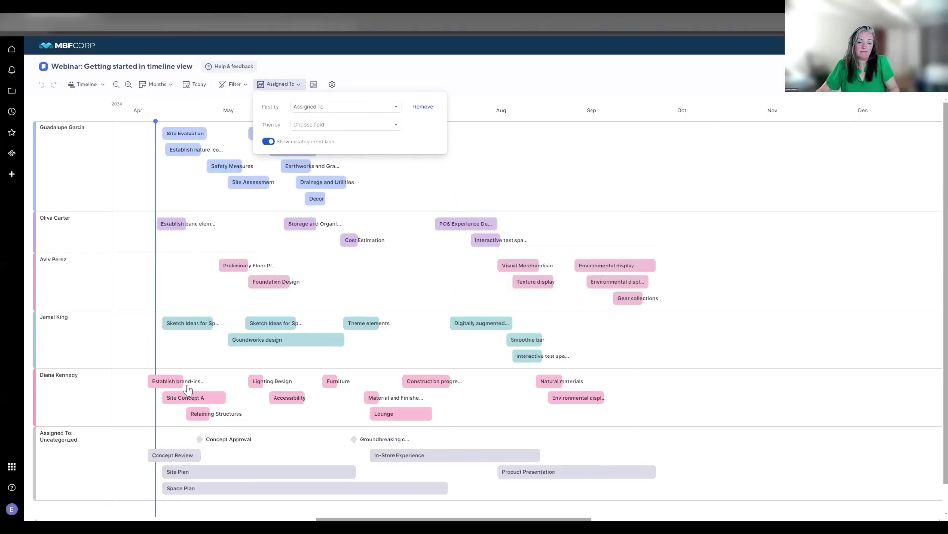
{"action": "left_click", "coordinate": [268, 142]}
{"action": "left_click", "coordinate": [458, 177]}
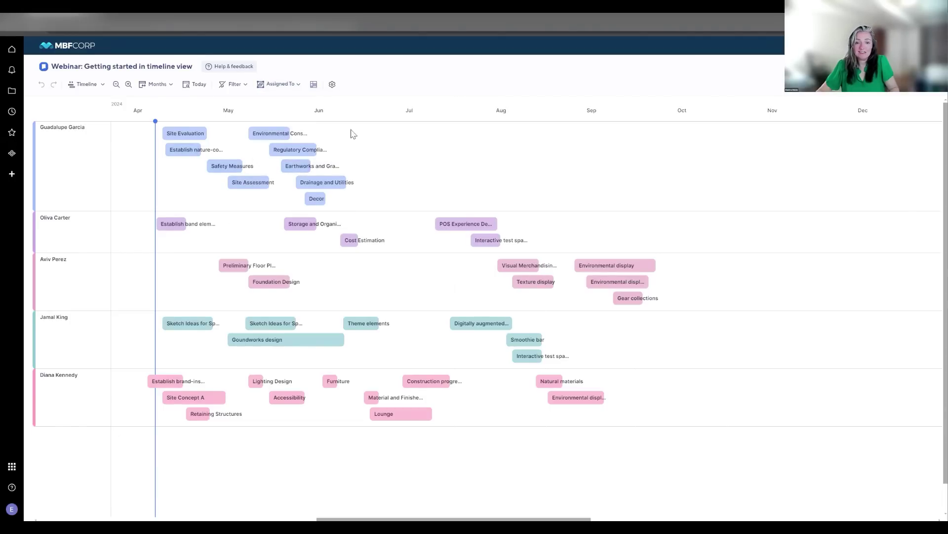
{"action": "left_click", "coordinate": [280, 84]}
{"action": "left_click", "coordinate": [316, 107]}
{"action": "left_click", "coordinate": [305, 123]}
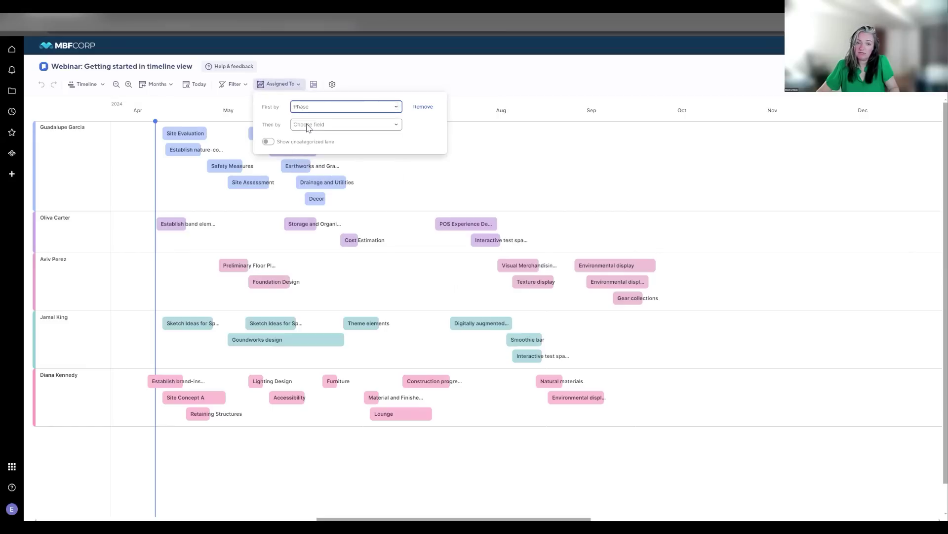
{"action": "left_click", "coordinate": [469, 143]}
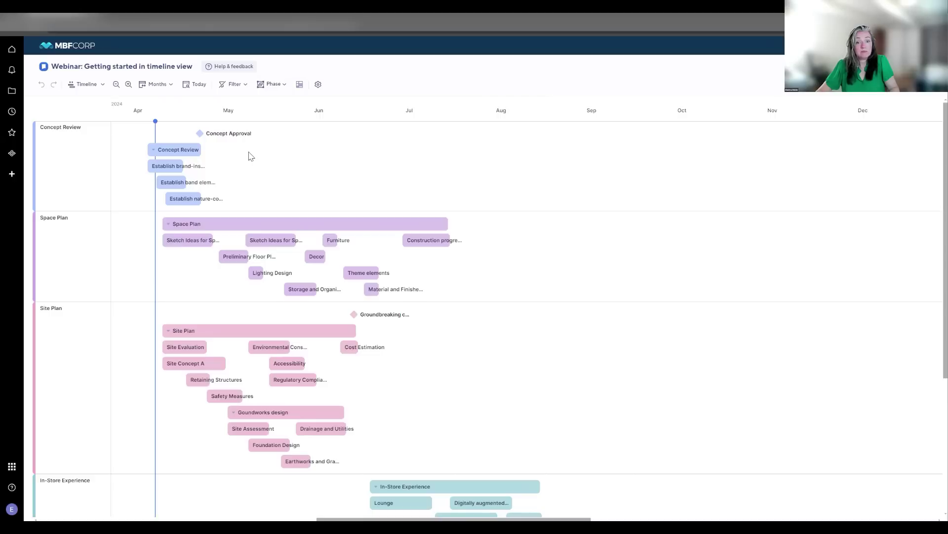
{"action": "mouse_move", "coordinate": [178, 153]}
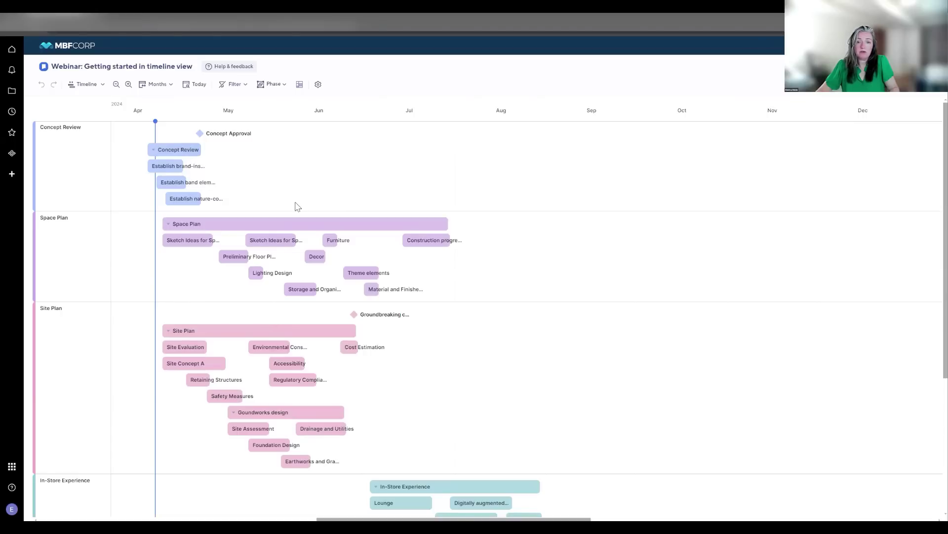
{"action": "mouse_move", "coordinate": [206, 137]}
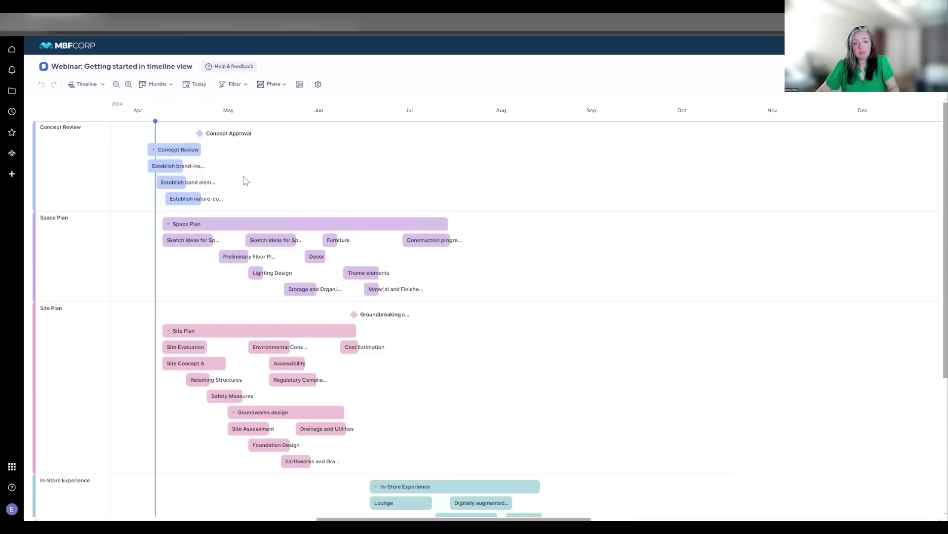
{"action": "mouse_move", "coordinate": [169, 170]}
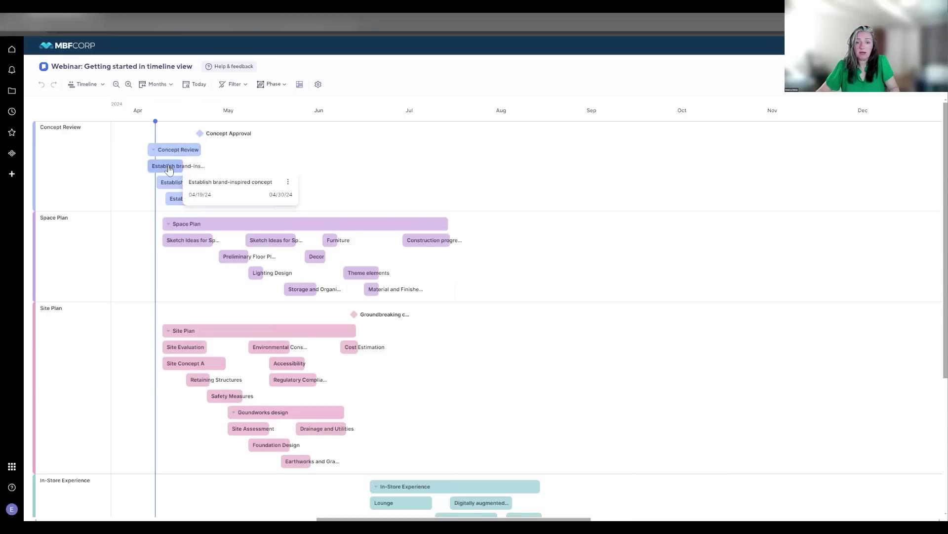
{"action": "mouse_move", "coordinate": [177, 224]}
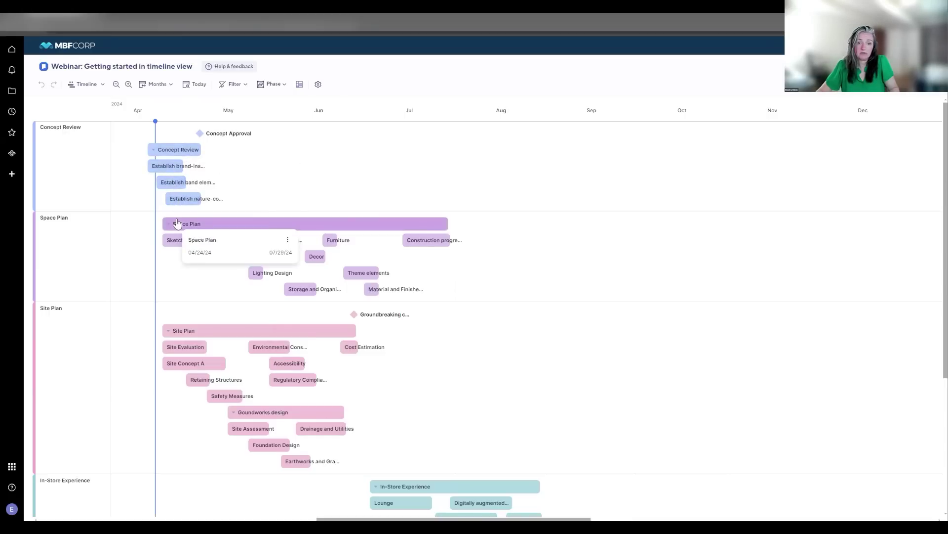
{"action": "mouse_move", "coordinate": [302, 292]}
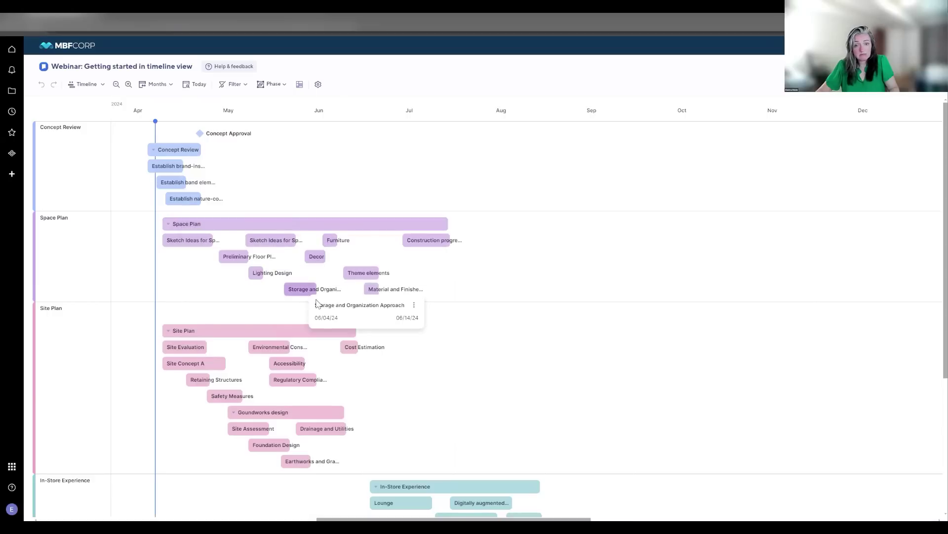
{"action": "mouse_move", "coordinate": [358, 321]}
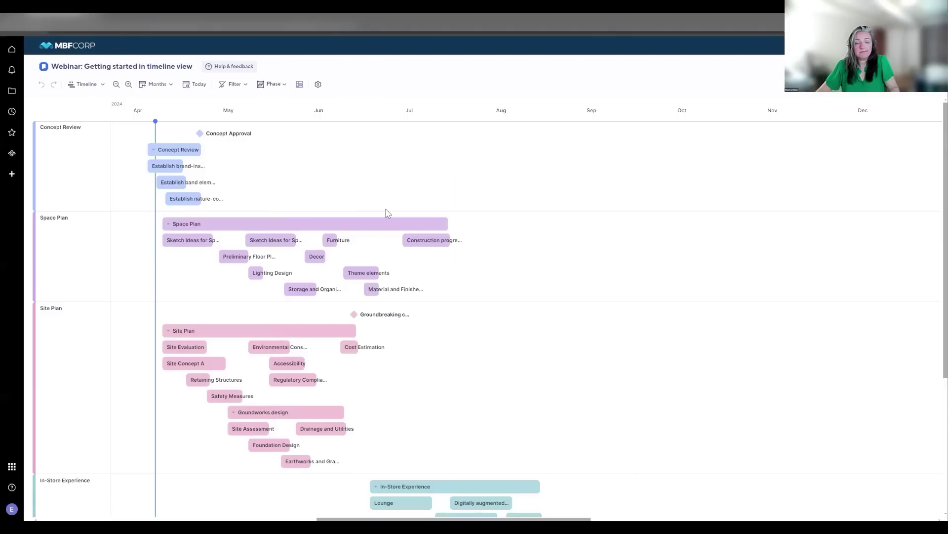
{"action": "mouse_move", "coordinate": [179, 188]}
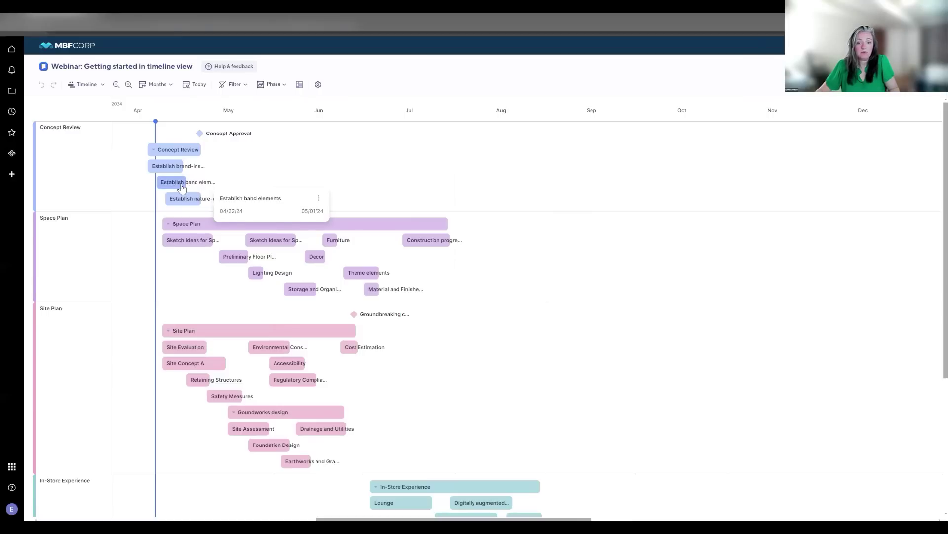
- Rename the task to 'Establish brand elements' and set its start date to 04/26/2024
{"action": "left_click", "coordinate": [182, 187]}
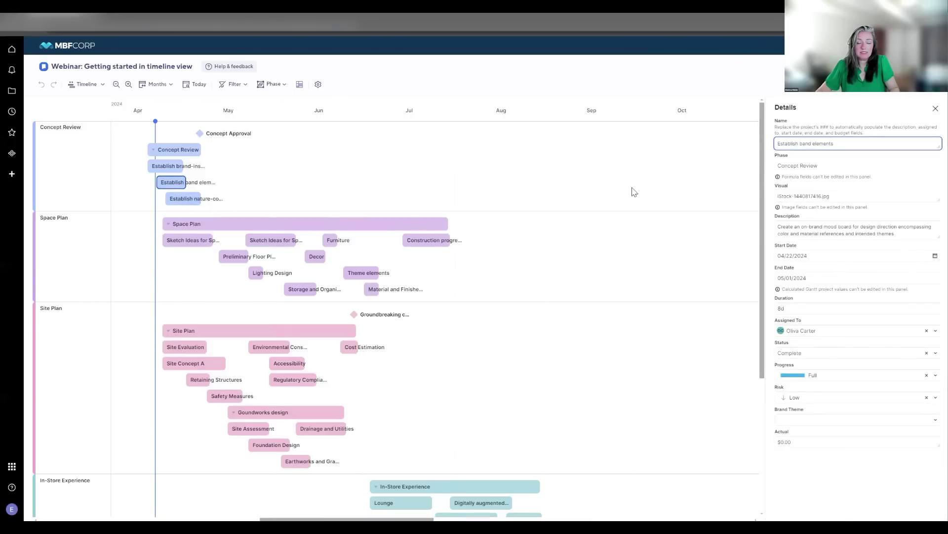
{"action": "left_click", "coordinate": [804, 145]}
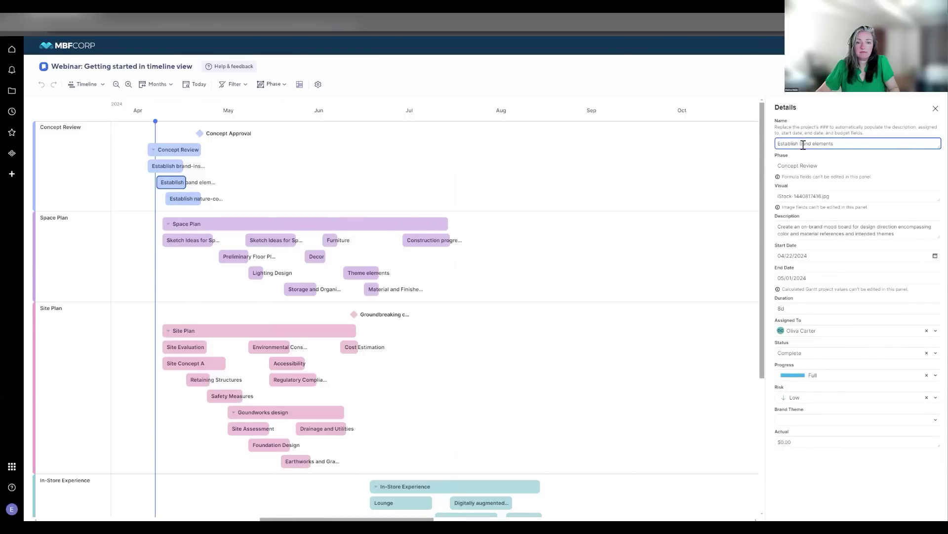
{"action": "type", "text": "r"}
{"action": "left_click", "coordinate": [821, 158]}
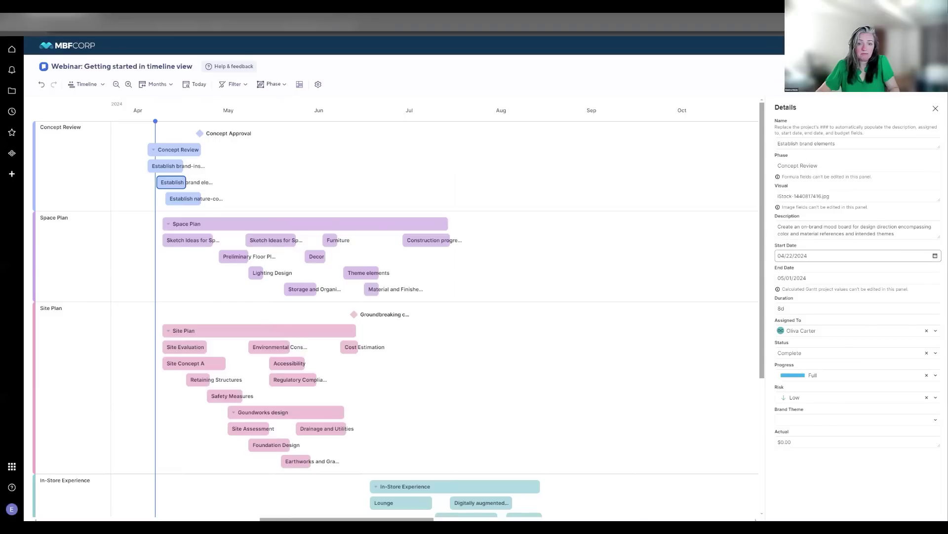
{"action": "left_click", "coordinate": [935, 256]}
{"action": "left_click", "coordinate": [913, 346]}
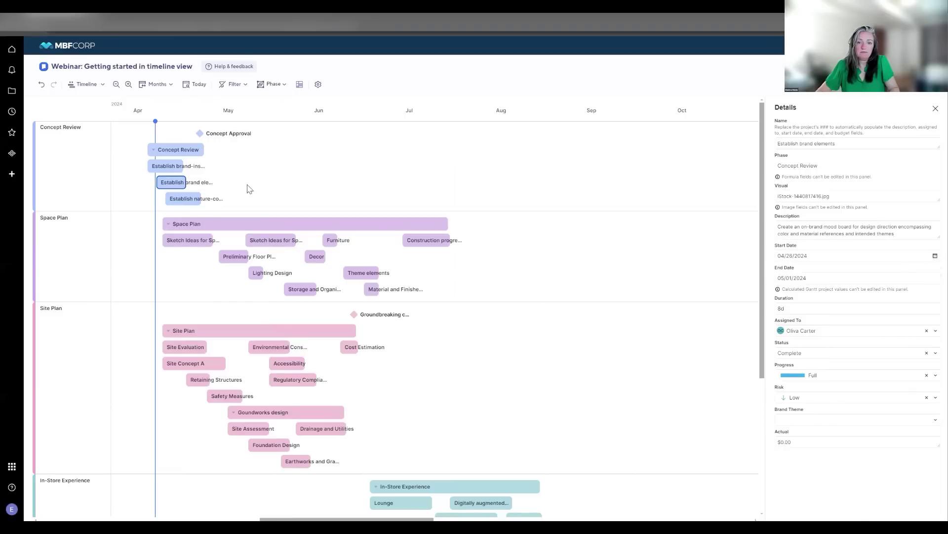
{"action": "mouse_move", "coordinate": [201, 189]}
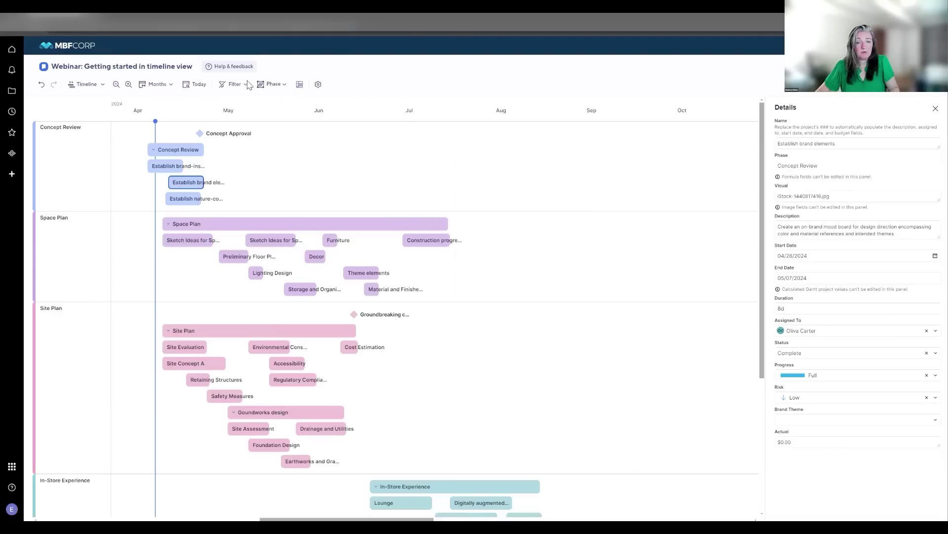
- Close the task details and zoom the timeline from Months to Weeks
{"action": "left_click", "coordinate": [936, 109]}
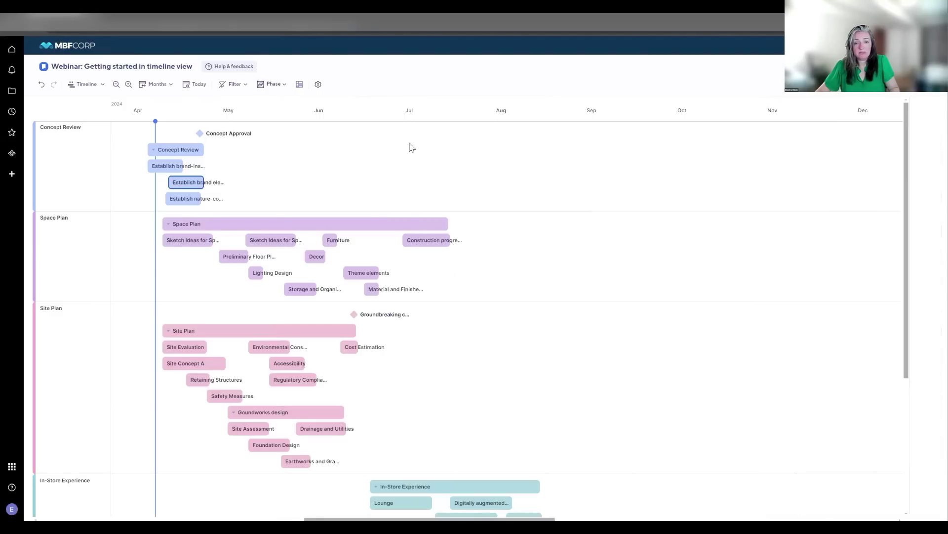
{"action": "left_click", "coordinate": [294, 163]}
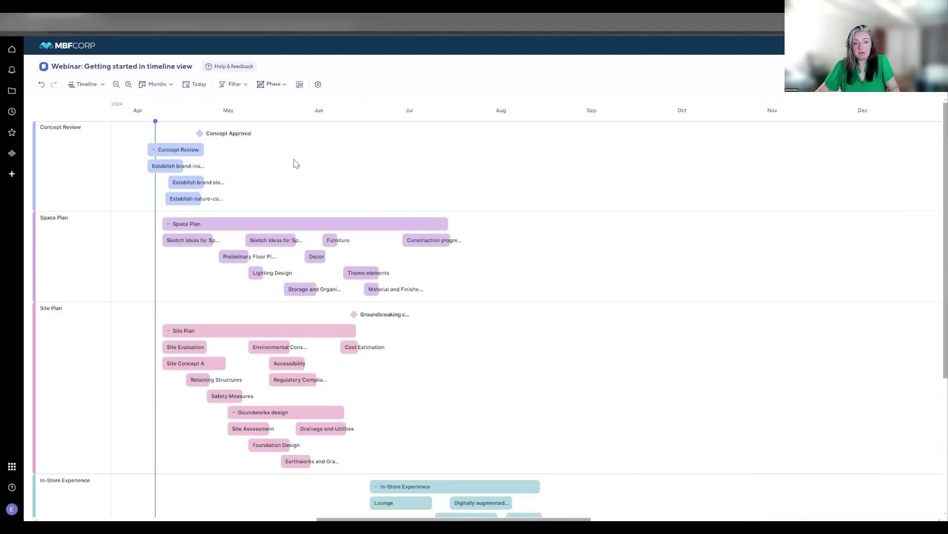
{"action": "left_click", "coordinate": [128, 88]}
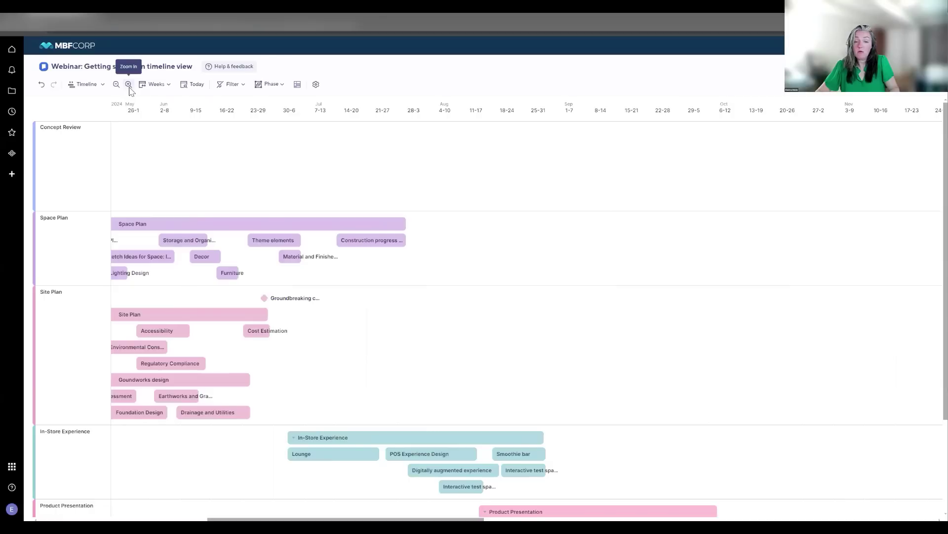
{"action": "left_click", "coordinate": [129, 89]}
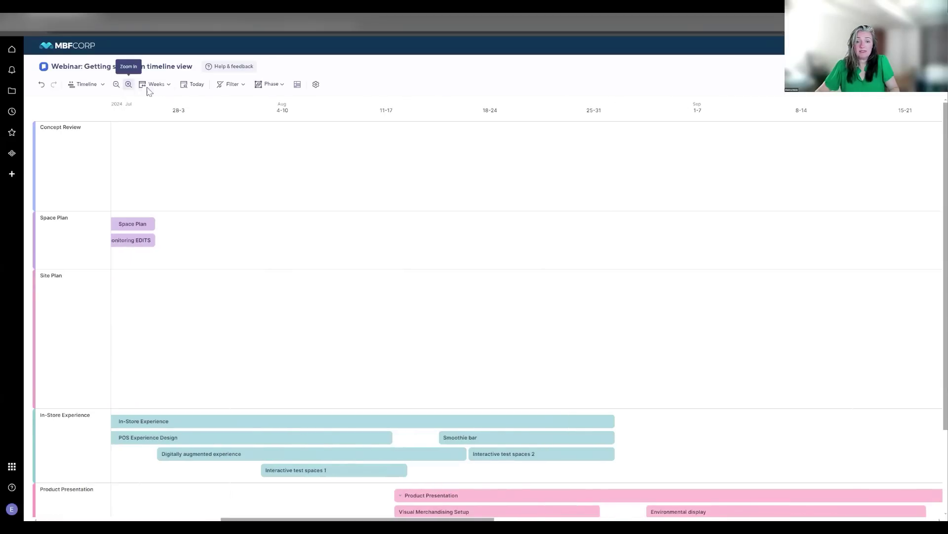
- Jump the timeline to today's date while keeping the Weeks timescale
{"action": "left_click", "coordinate": [194, 88]}
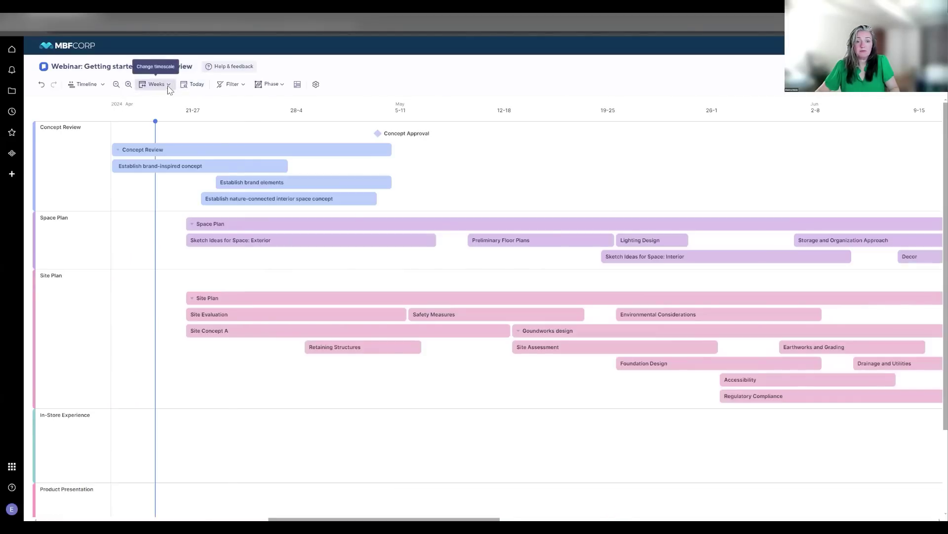
{"action": "left_click", "coordinate": [168, 86]}
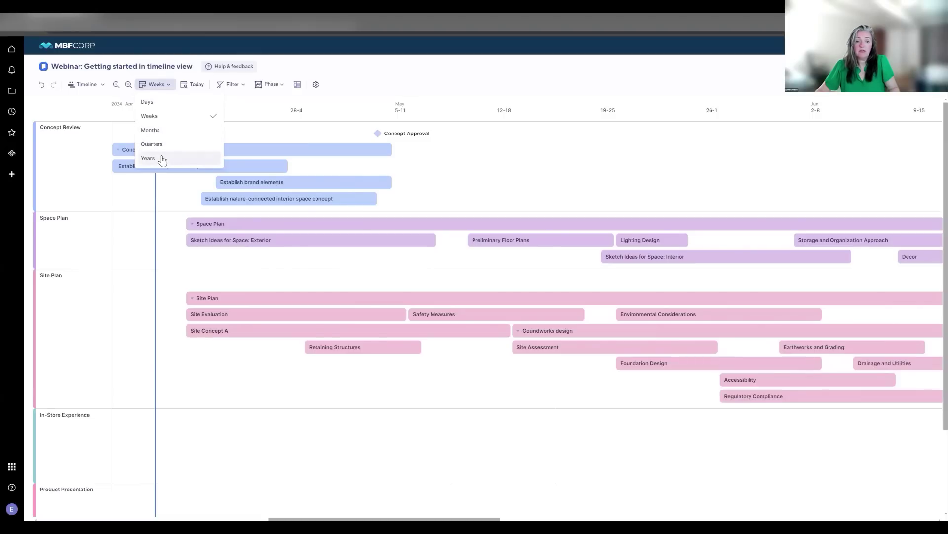
{"action": "left_click", "coordinate": [170, 191]}
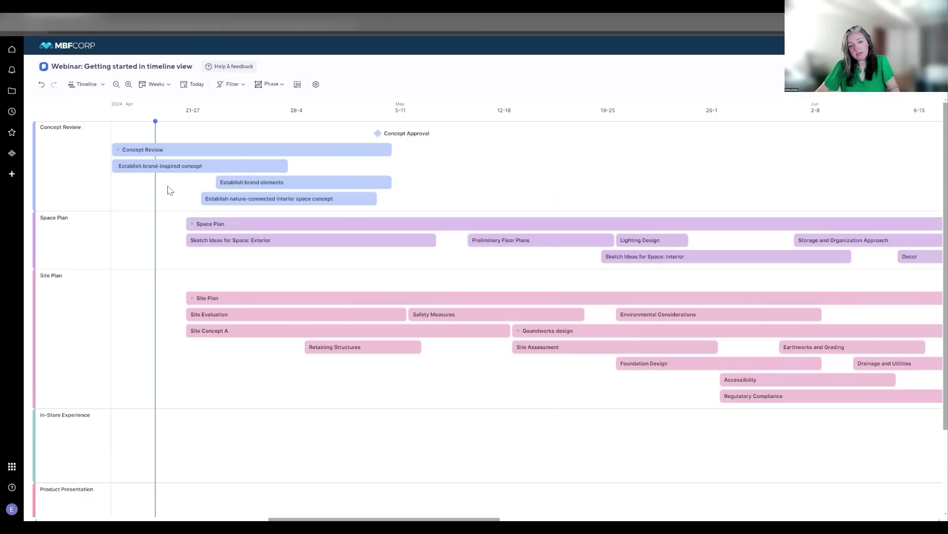
- Preview the Not Started status and assignee filters, then turn filtering off to show all tasks
{"action": "left_click", "coordinate": [241, 87]}
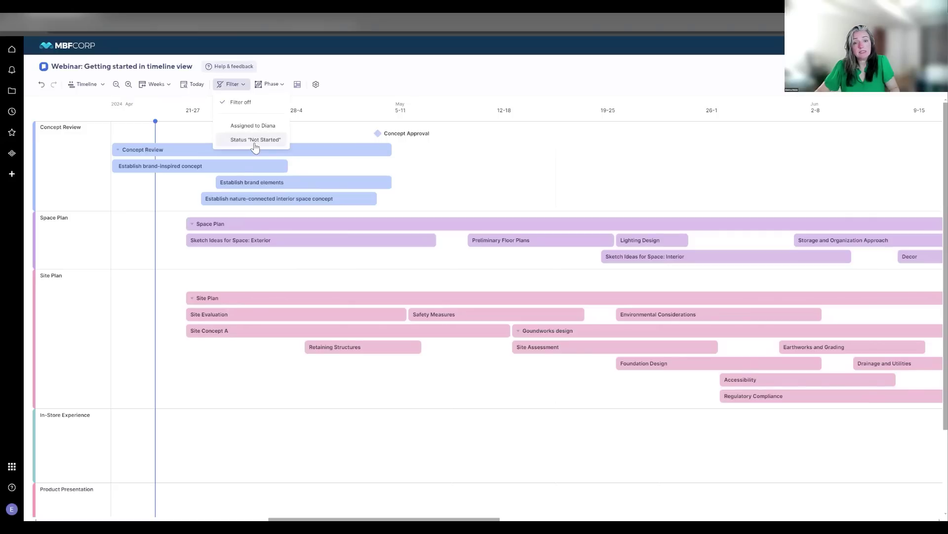
{"action": "left_click", "coordinate": [255, 140]}
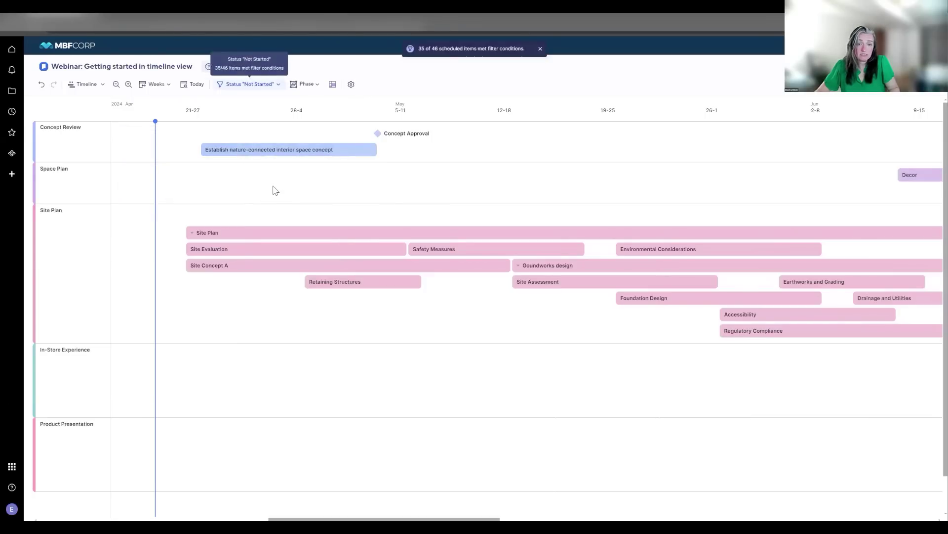
{"action": "scroll", "coordinate": [275, 191], "scroll_direction": "right", "scroll_amount": 5}
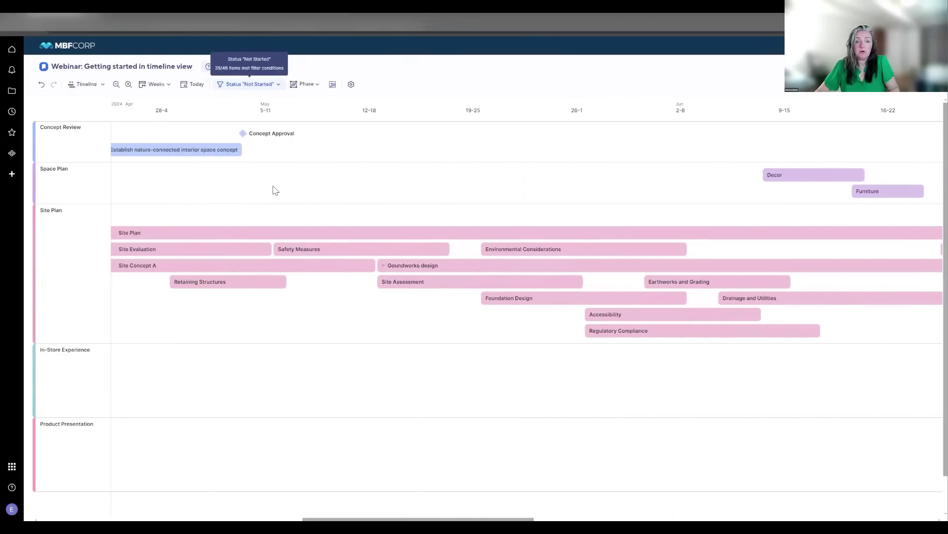
{"action": "left_click", "coordinate": [283, 85]}
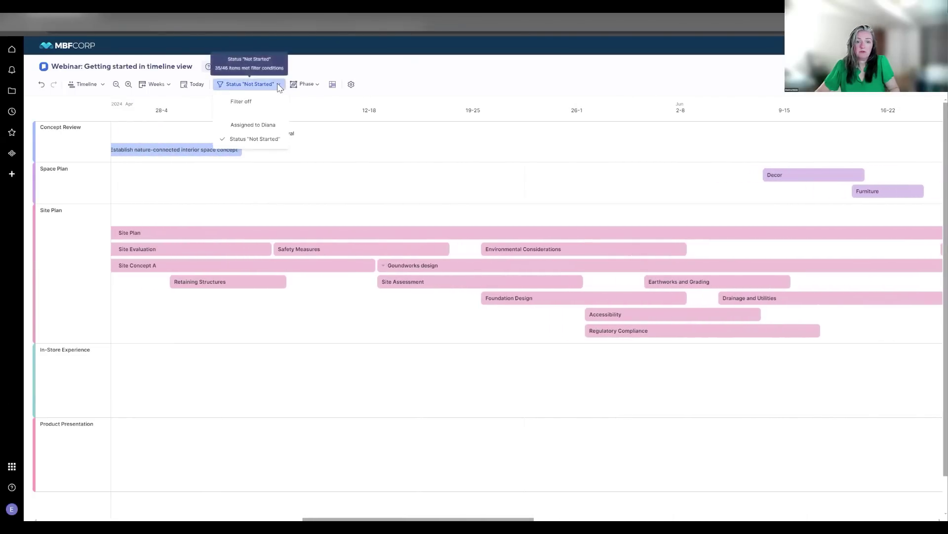
{"action": "left_click", "coordinate": [266, 130]}
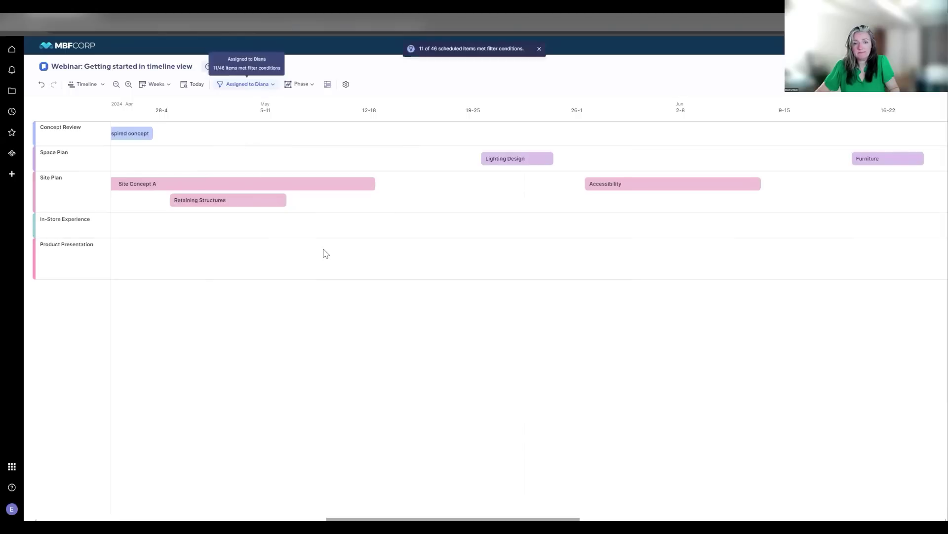
{"action": "scroll", "coordinate": [324, 253], "scroll_direction": "left", "scroll_amount": 3}
{"action": "scroll", "coordinate": [316, 207], "scroll_direction": "left", "scroll_amount": 4}
{"action": "left_click", "coordinate": [259, 86]}
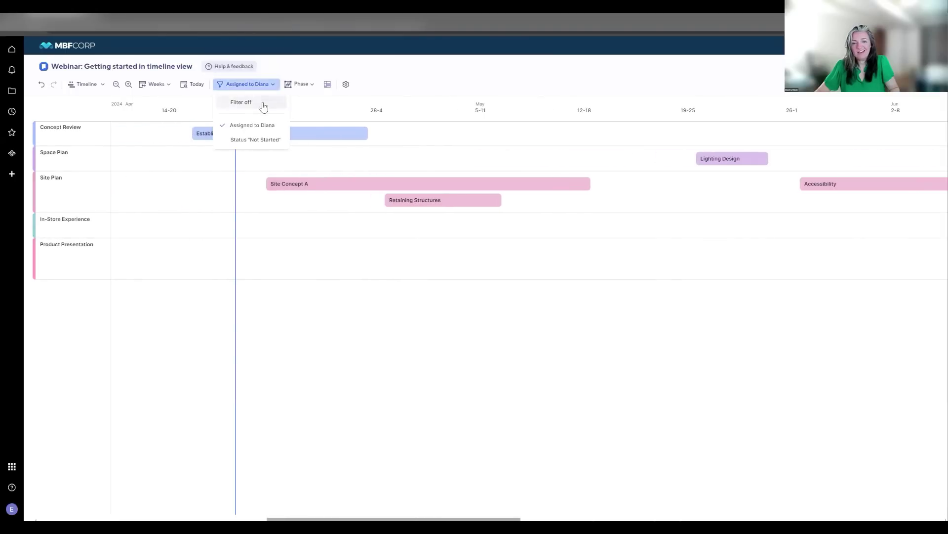
{"action": "left_click", "coordinate": [262, 104]}
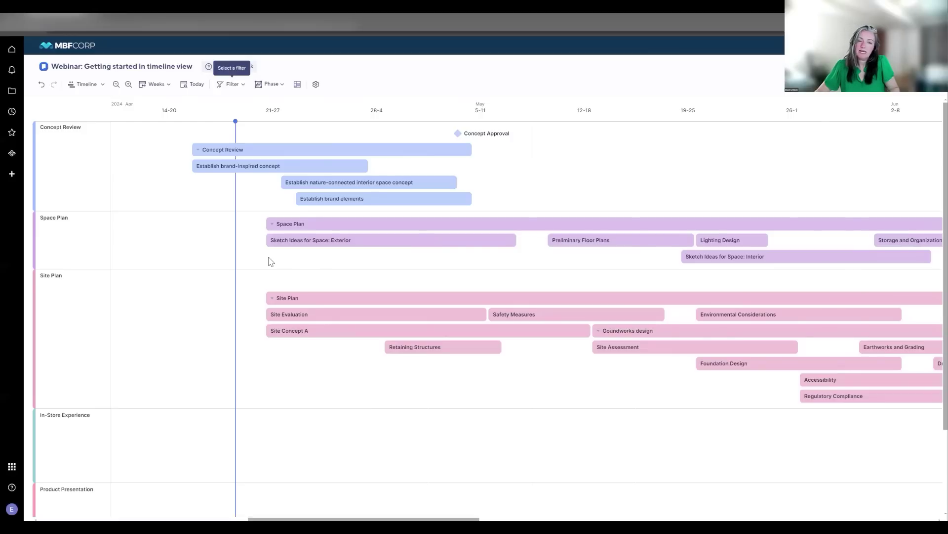
- Open the view switcher dropdown to list the sheet's available views
{"action": "left_click", "coordinate": [86, 84]}
- In Grid View, enable the disabled Blocked, In Progress and Not Started conditional formatting rules
{"action": "left_click", "coordinate": [95, 130]}
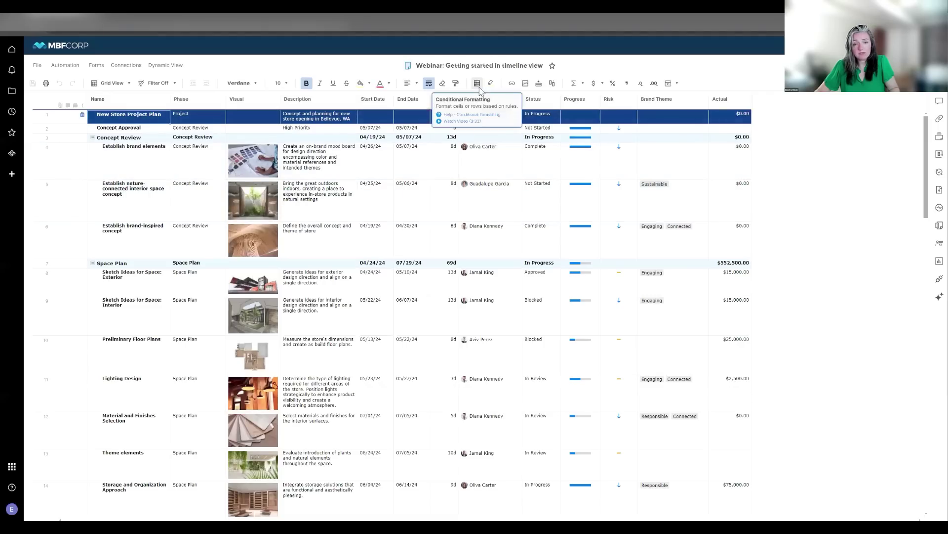
{"action": "left_click", "coordinate": [477, 84]}
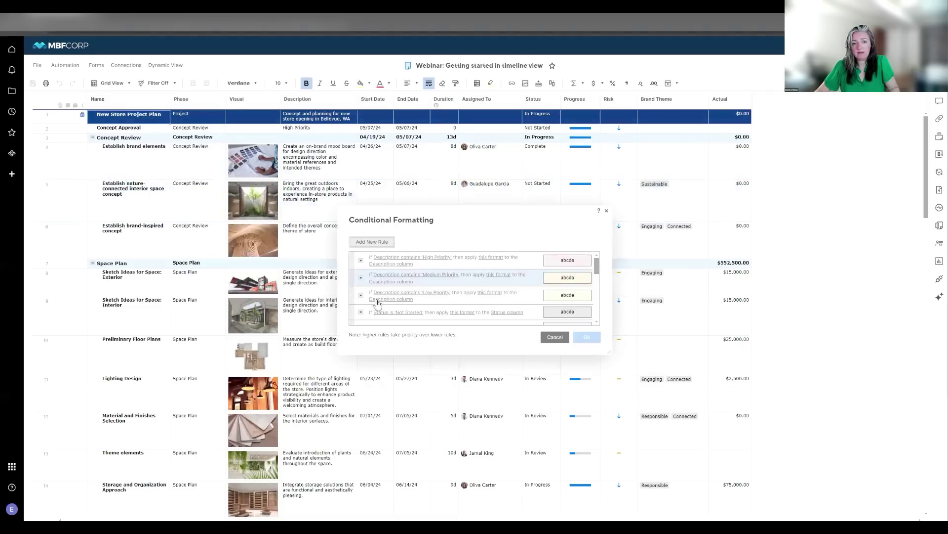
{"action": "scroll", "coordinate": [372, 302], "scroll_direction": "down", "scroll_amount": 3}
{"action": "left_click", "coordinate": [361, 301]}
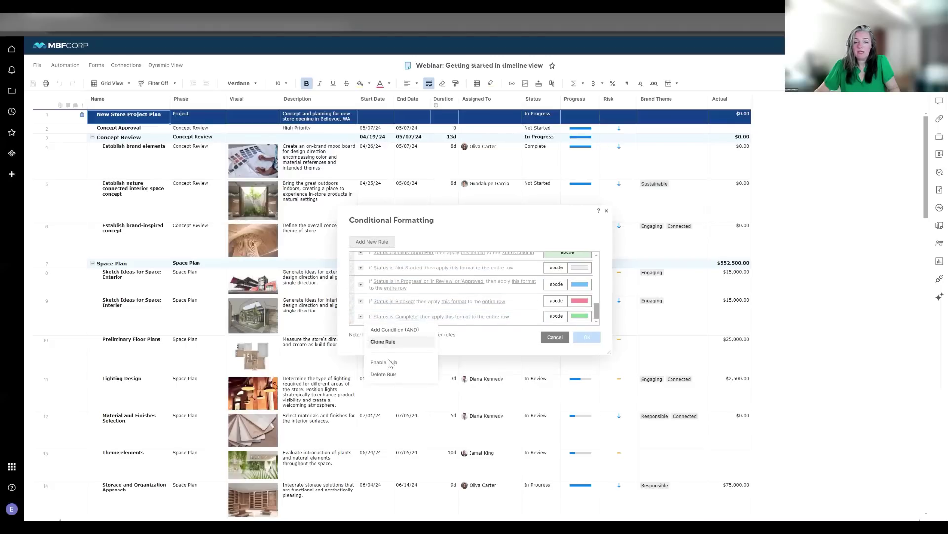
{"action": "left_click", "coordinate": [390, 362]}
{"action": "left_click", "coordinate": [362, 302]}
{"action": "left_click", "coordinate": [390, 347]}
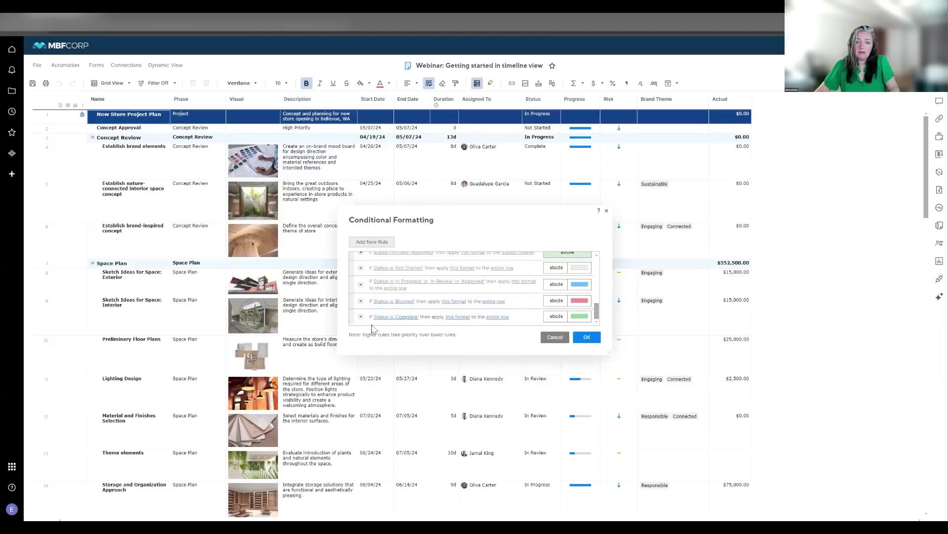
{"action": "left_click", "coordinate": [360, 284]}
{"action": "left_click", "coordinate": [390, 332]}
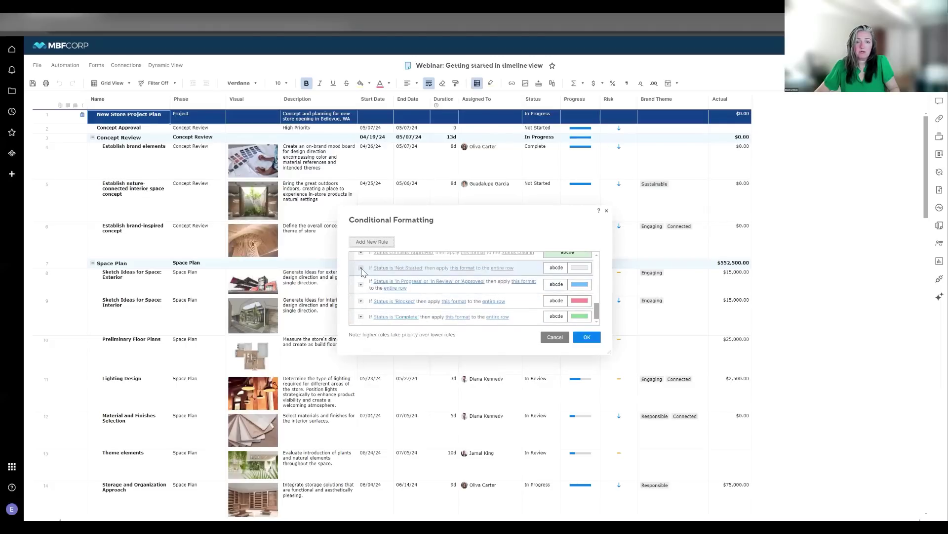
{"action": "left_click", "coordinate": [360, 267]}
{"action": "left_click", "coordinate": [385, 307]}
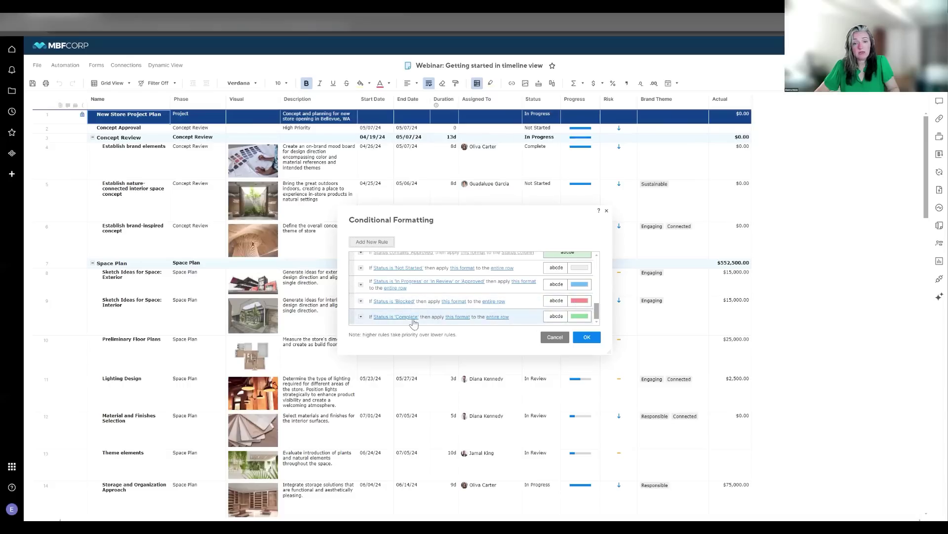
- Set the Complete rule's task bar colour to light green and save the formatting rules
{"action": "left_click", "coordinate": [457, 318]}
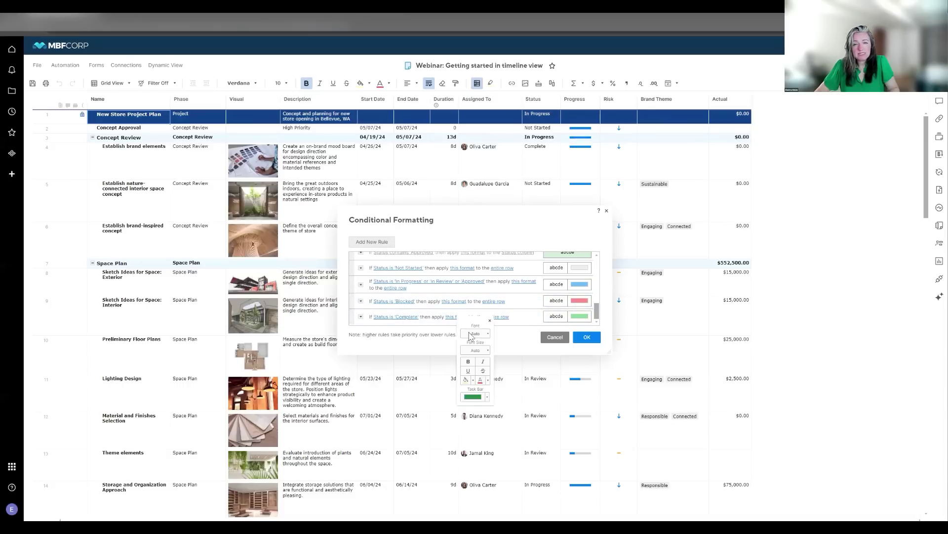
{"action": "left_click", "coordinate": [488, 399]}
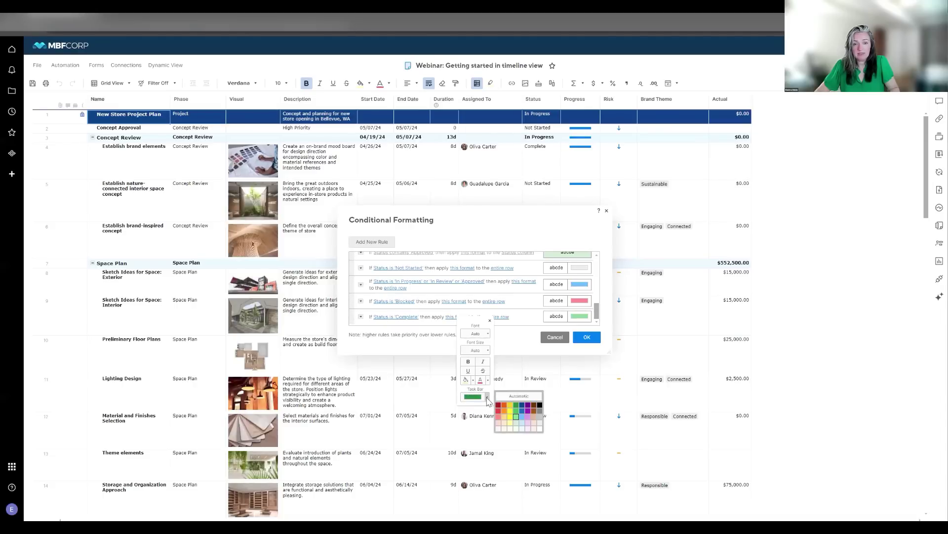
{"action": "left_click", "coordinate": [519, 420]}
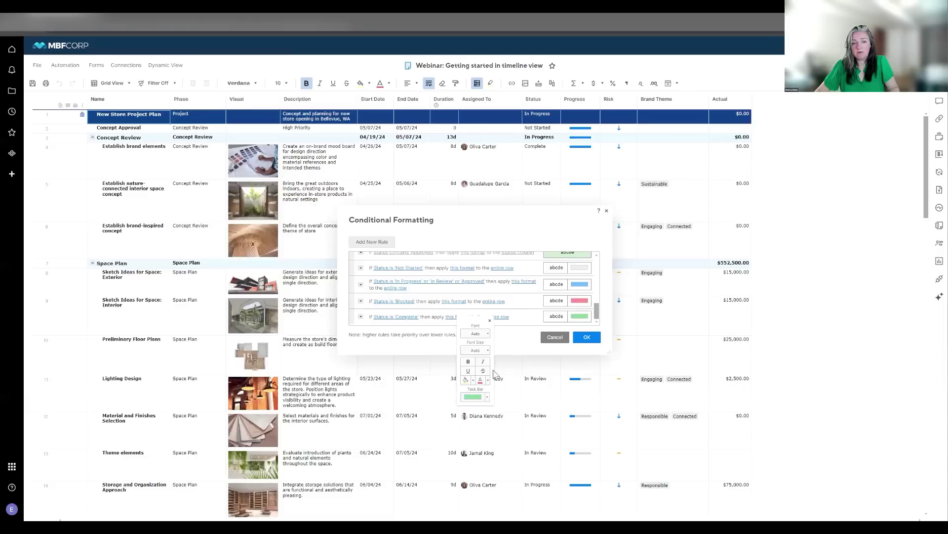
{"action": "left_click", "coordinate": [515, 344]}
{"action": "left_click", "coordinate": [554, 337]}
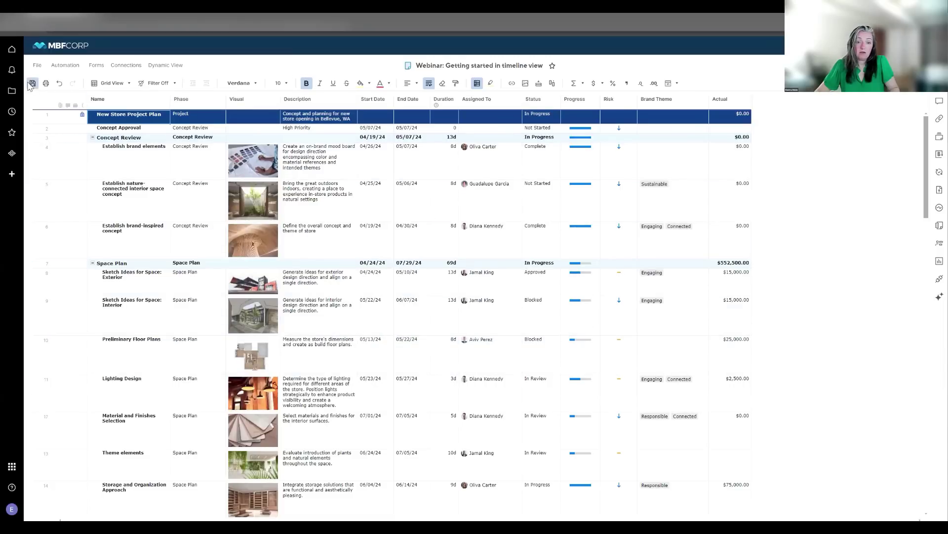
{"action": "left_click", "coordinate": [112, 83]}
- Switch back to Timeline (New) to see the status-coloured task bars
{"action": "left_click", "coordinate": [121, 101]}
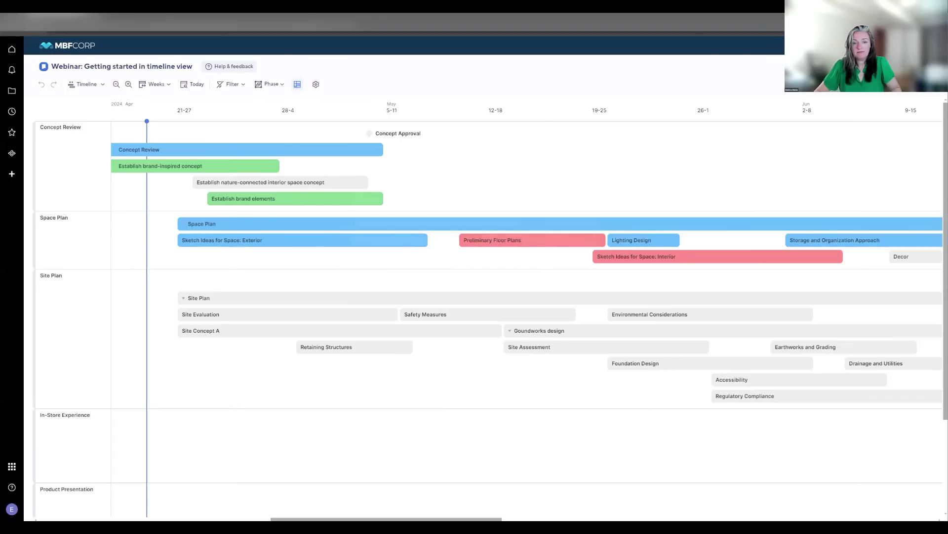
- Add the new collaborator to the sheet's share invitation by searching their name
{"action": "left_click", "coordinate": [914, 65]}
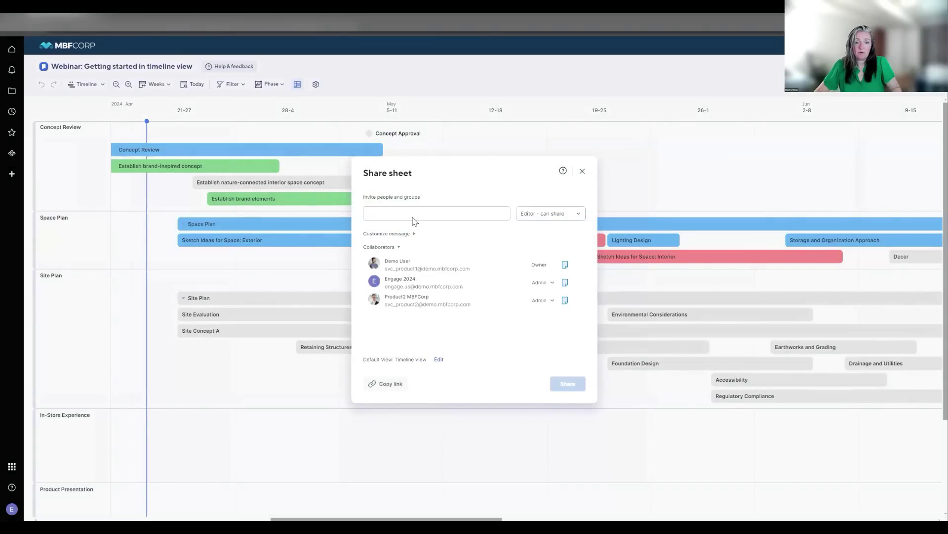
{"action": "type", "text": "elektr"}
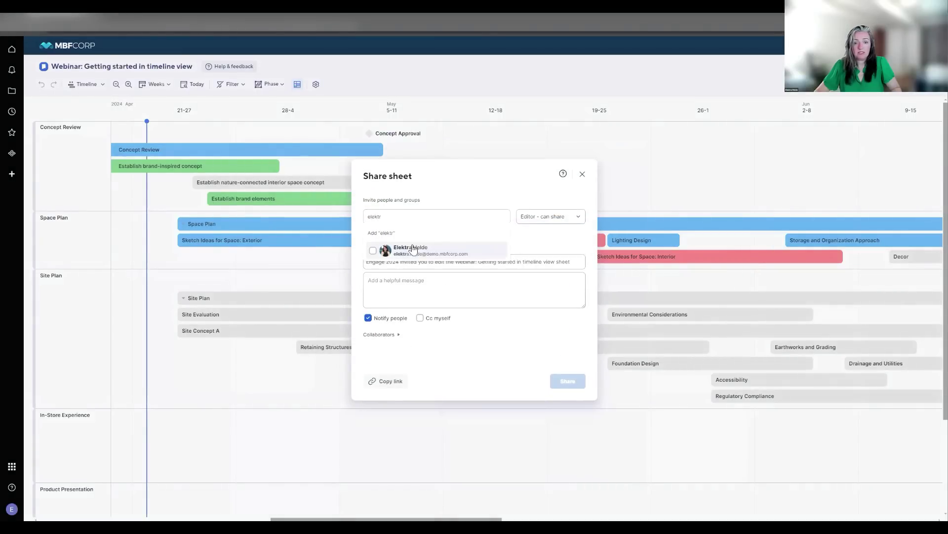
{"action": "left_click", "coordinate": [414, 249]}
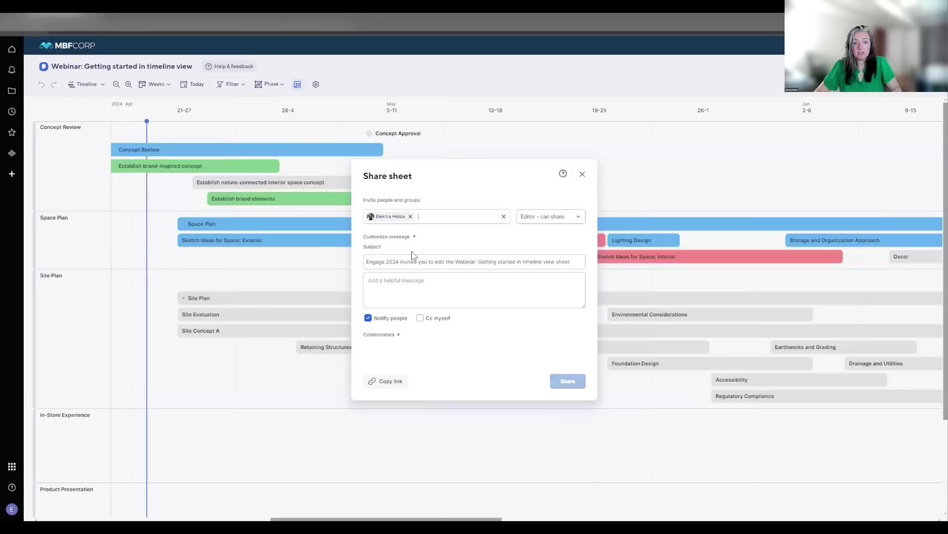
{"action": "left_click", "coordinate": [393, 334]}
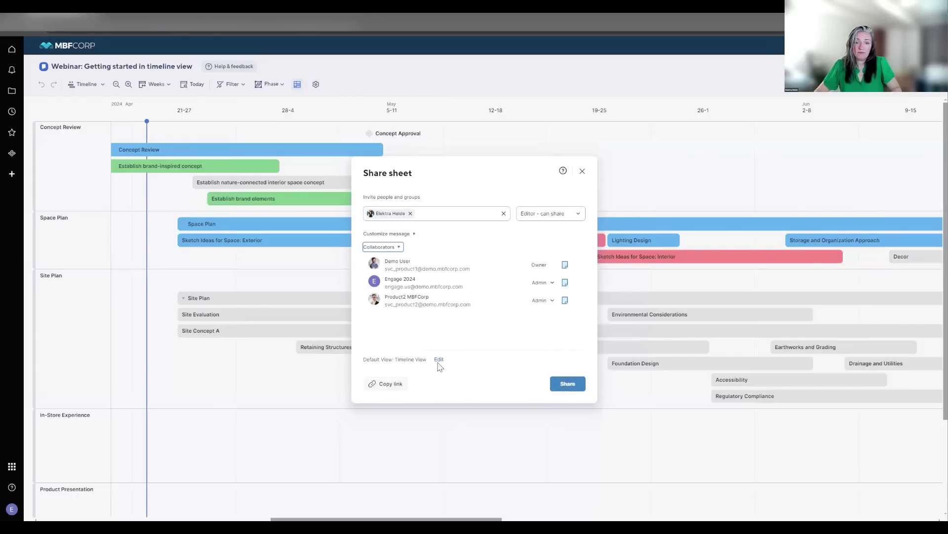
- Make Timeline View the shared default view, then send the invitation
{"action": "left_click", "coordinate": [438, 360]}
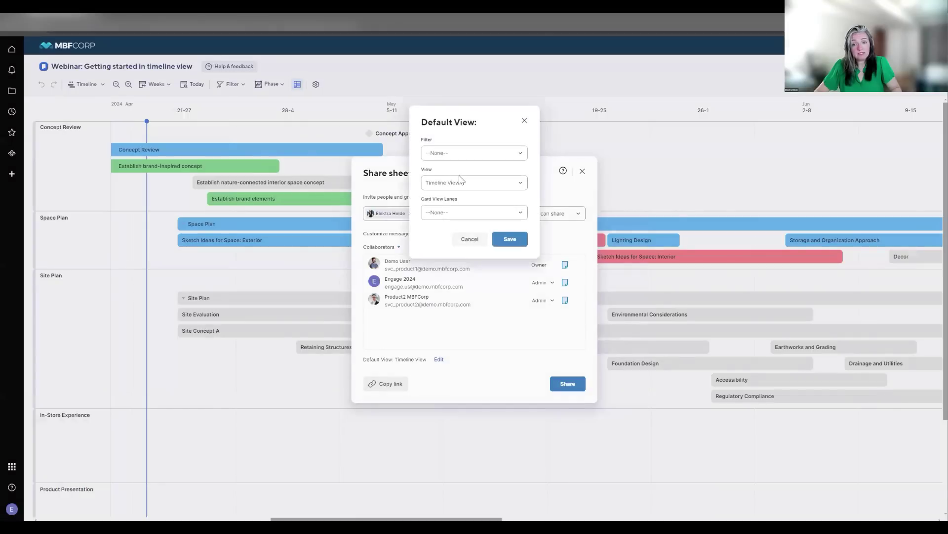
{"action": "left_click", "coordinate": [462, 183]}
{"action": "scroll", "coordinate": [467, 247], "scroll_direction": "down", "scroll_amount": 1}
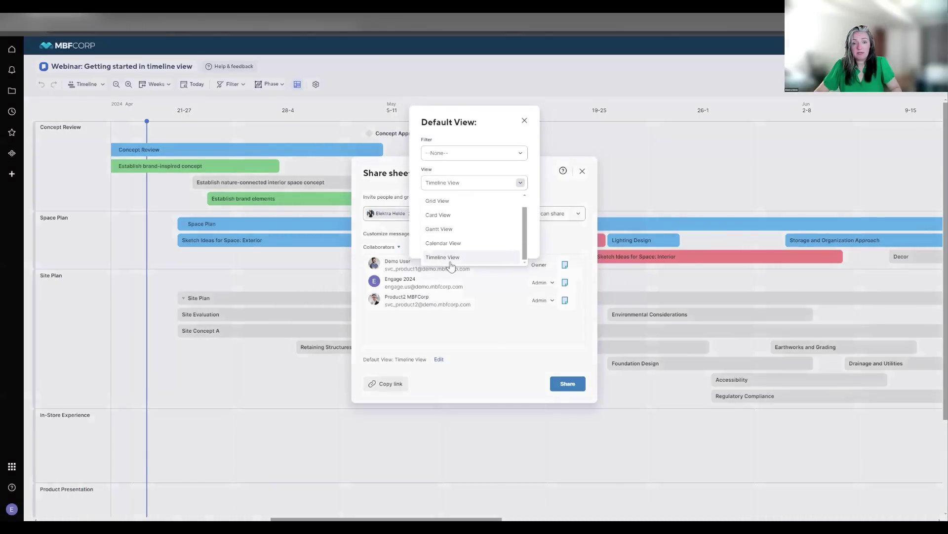
{"action": "left_click", "coordinate": [449, 260]}
{"action": "left_click", "coordinate": [509, 241]}
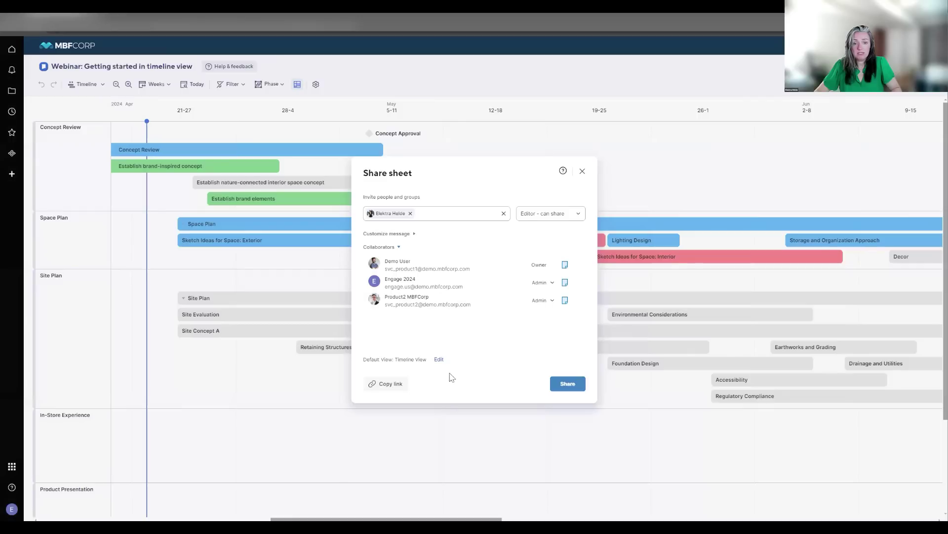
{"action": "left_click", "coordinate": [565, 389]}
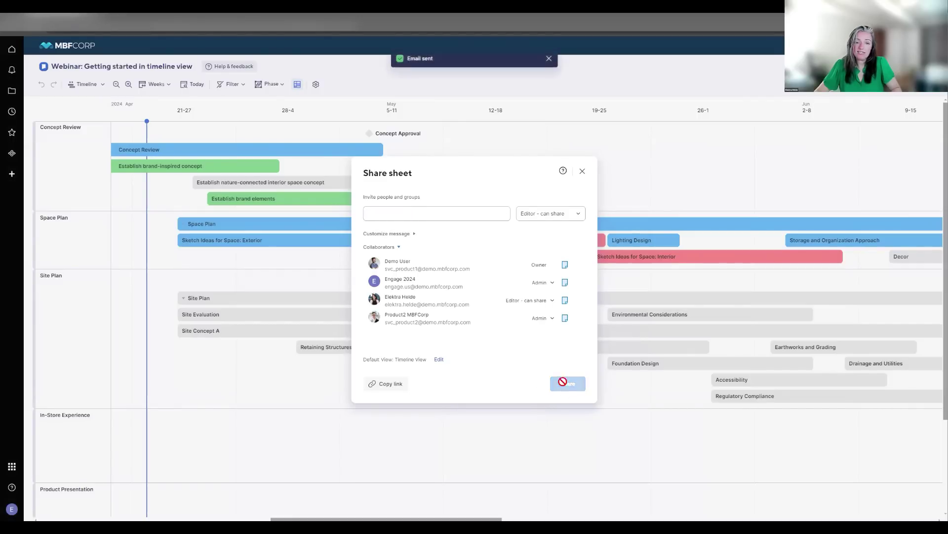
{"action": "left_click", "coordinate": [583, 171]}
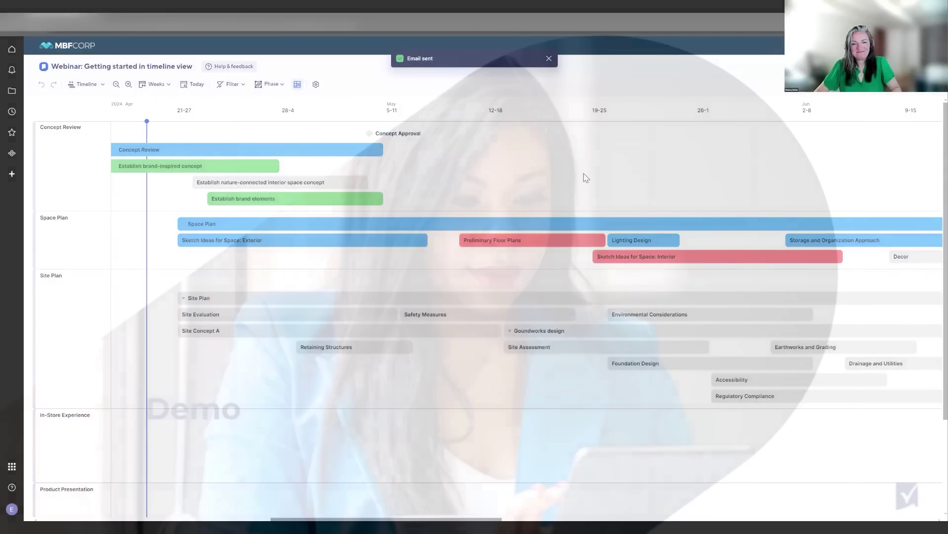